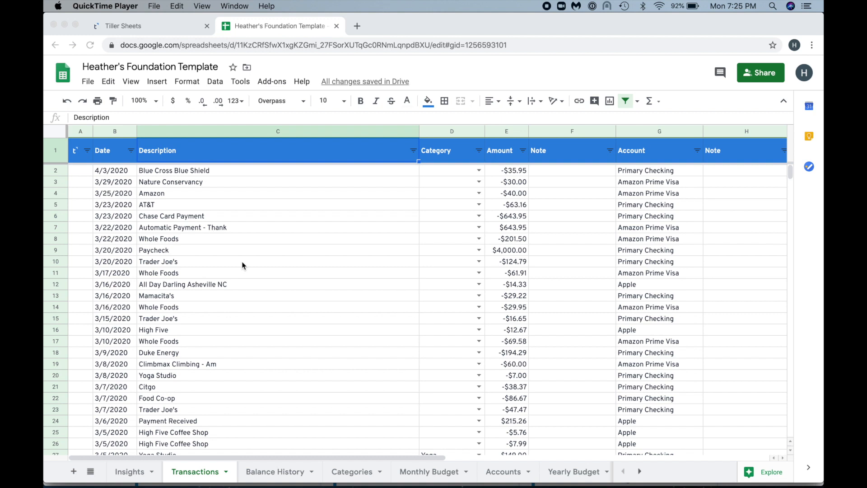
Launch the Tiller Money Feeds add-on and install AutoCat in the spreadsheet
click(266, 84)
click(271, 82)
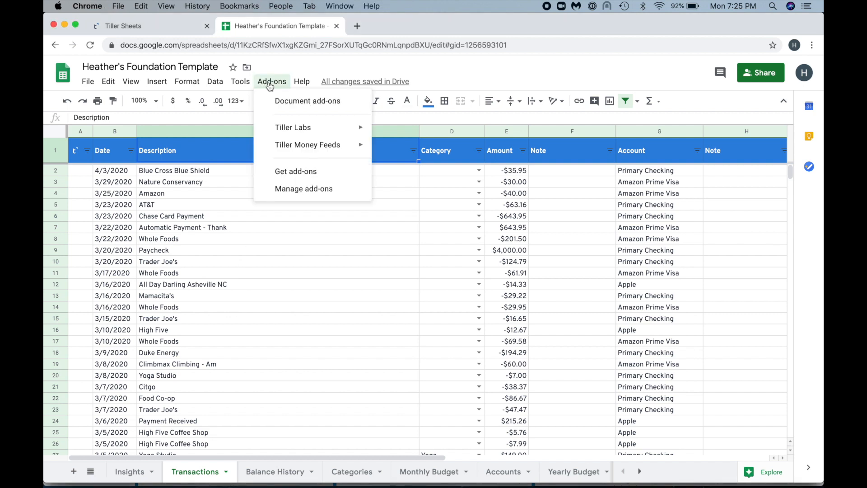
mouse_move(281, 147)
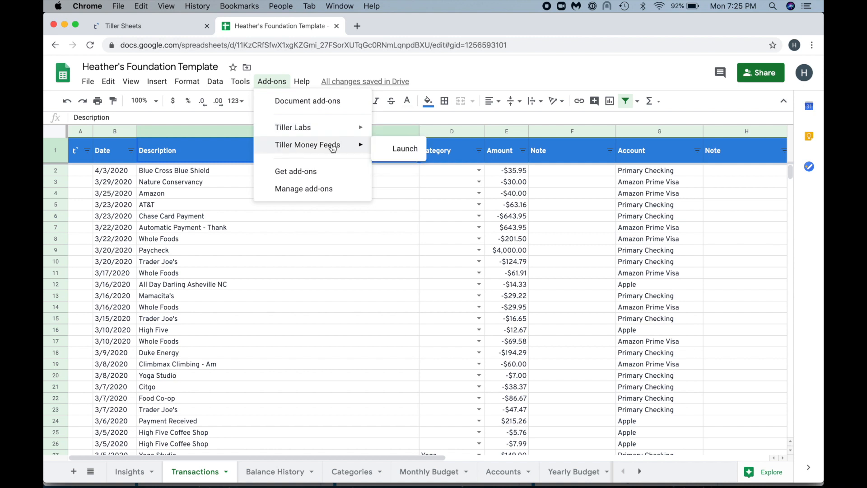
click(405, 150)
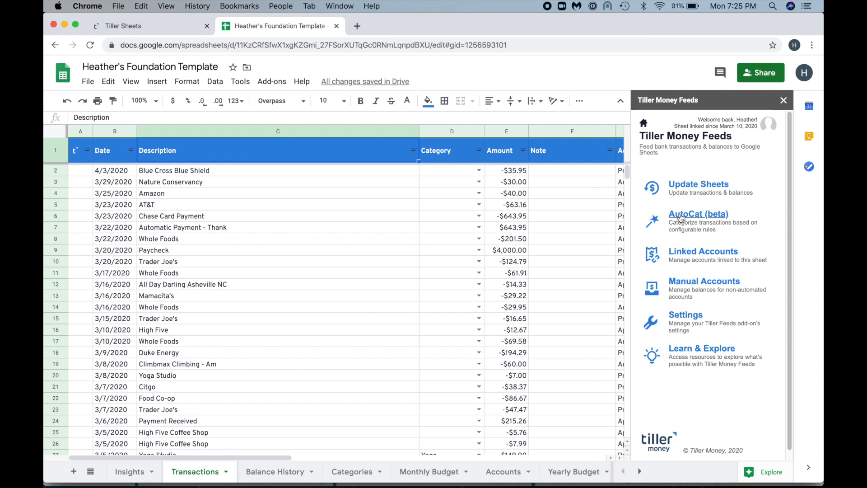
click(680, 214)
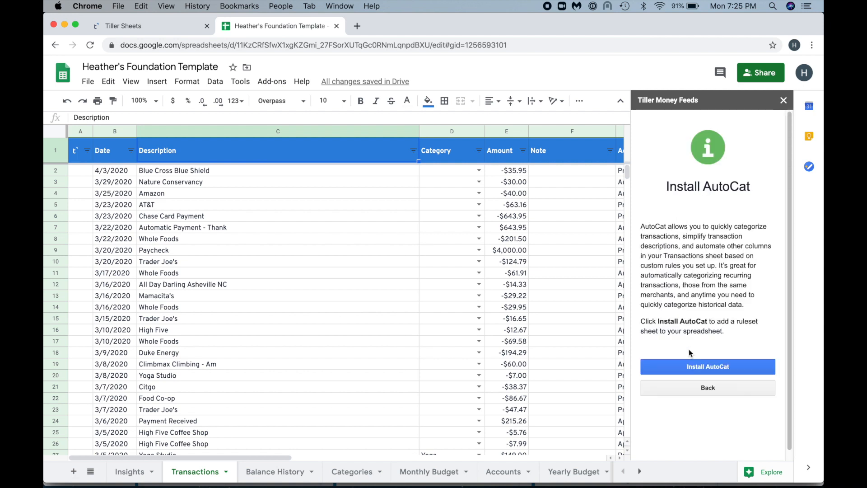
click(696, 368)
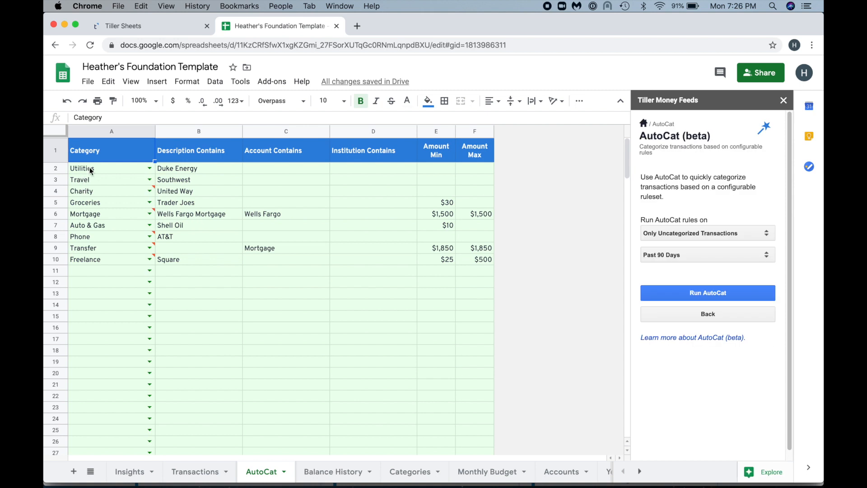
Clear all the sample rules below the header row of the AutoCat sheet
mouse_move(120, 266)
drag(96, 169, 464, 293)
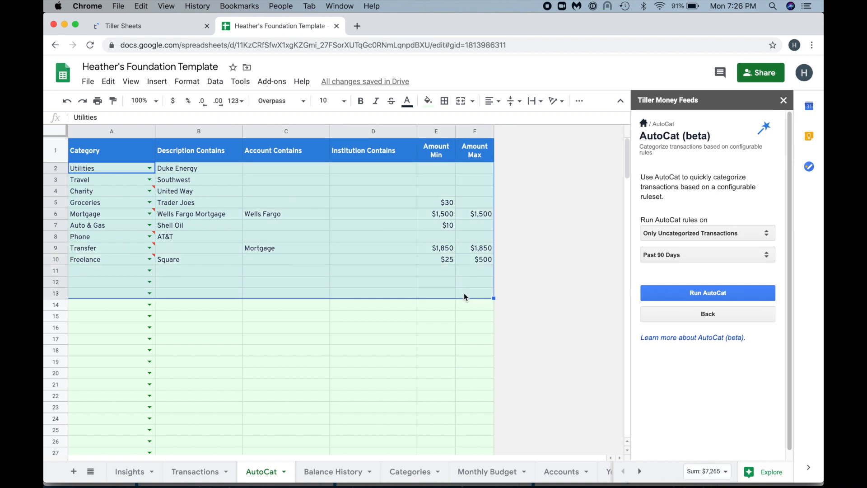
key(Delete)
click(176, 172)
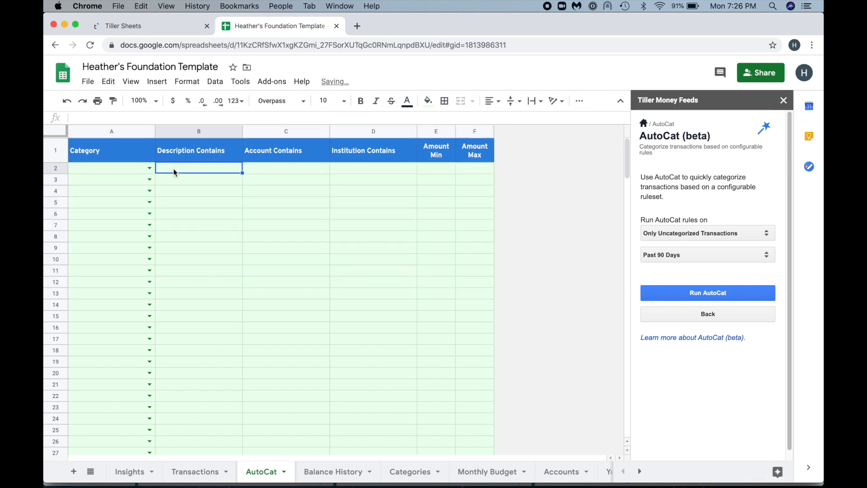
Copy a Trader Joe's description from the Transactions sheet into Description Contains in AutoCat row 2, values only, and set its category to Groceries
click(194, 471)
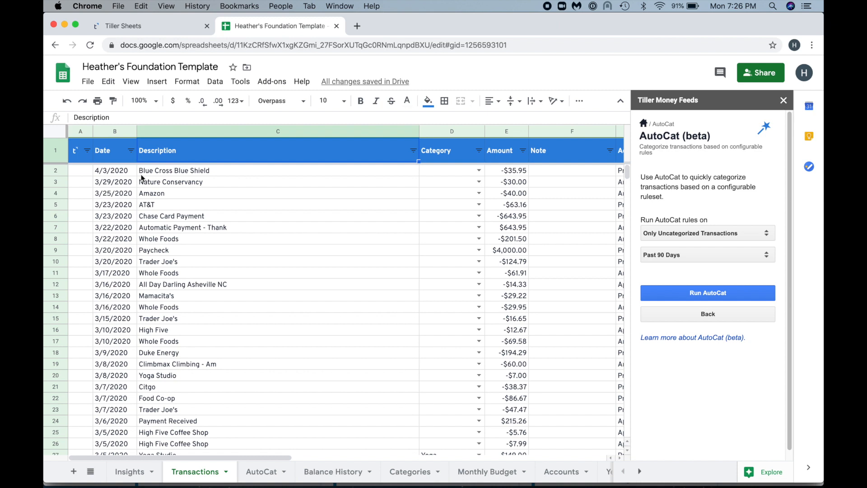
click(164, 318)
key(super+c)
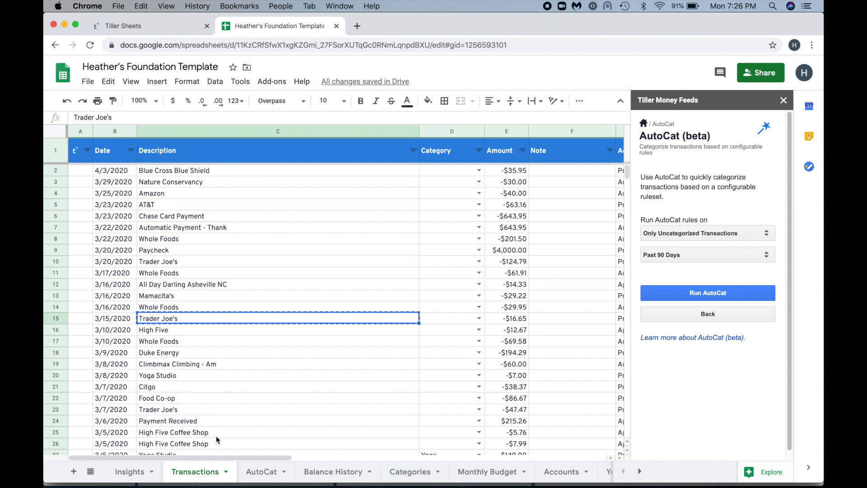
right_click(152, 329)
mouse_move(183, 245)
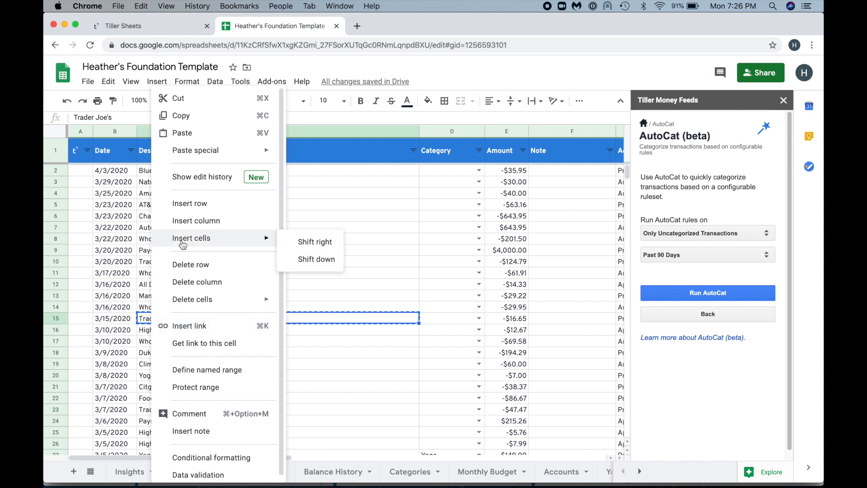
click(181, 116)
click(266, 472)
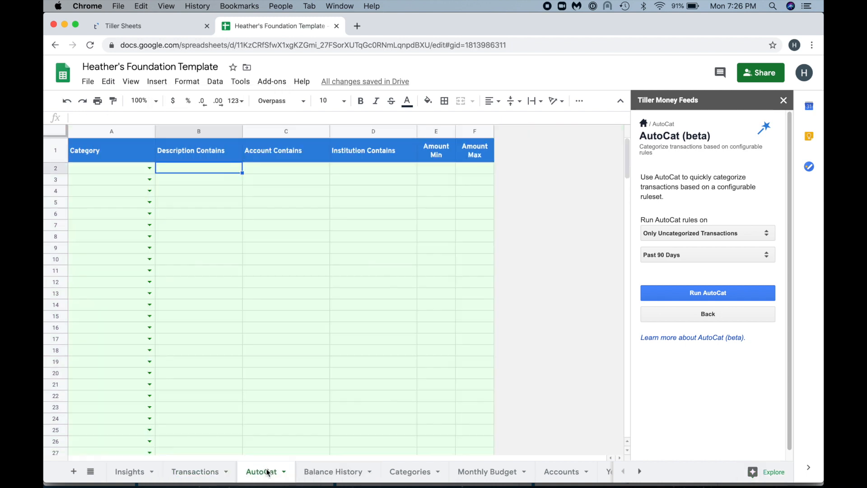
right_click(188, 170)
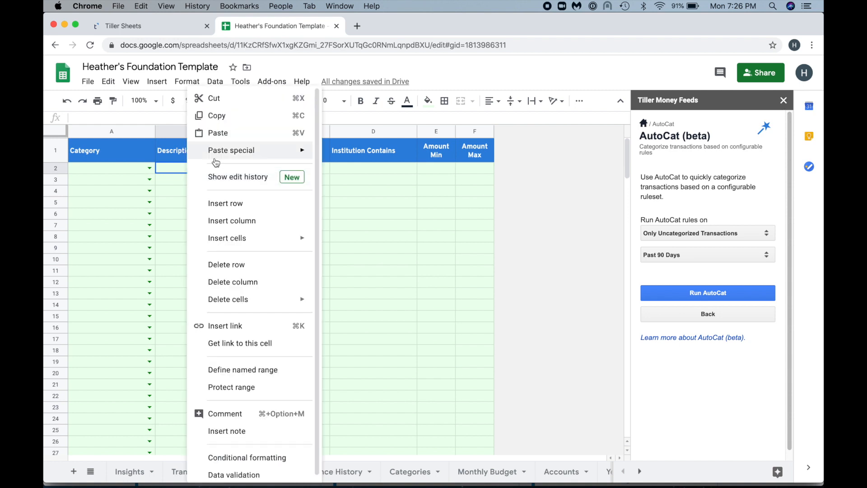
mouse_move(216, 159)
click(343, 154)
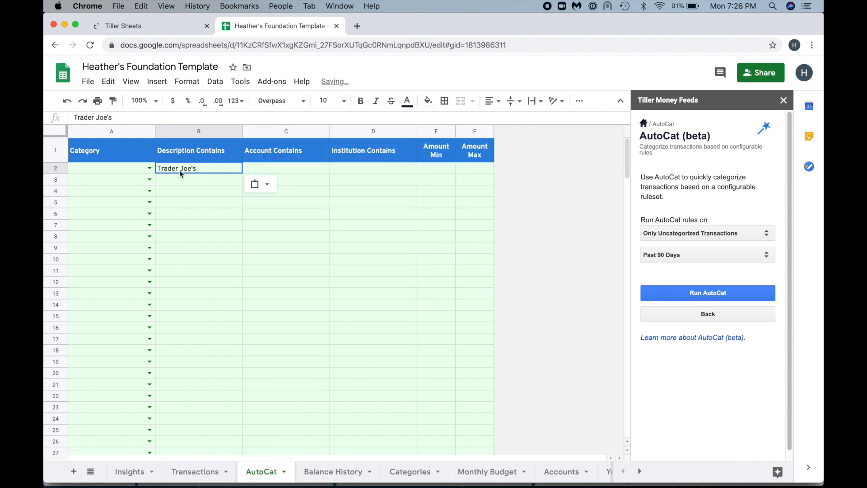
click(151, 168)
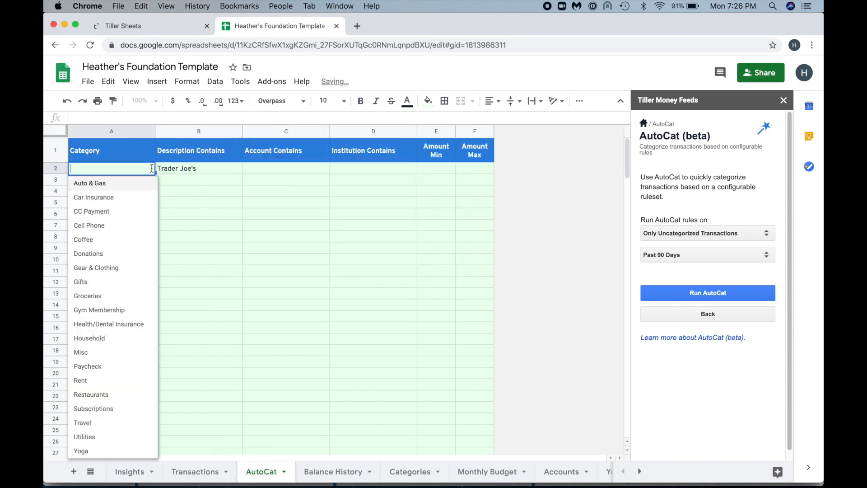
click(109, 294)
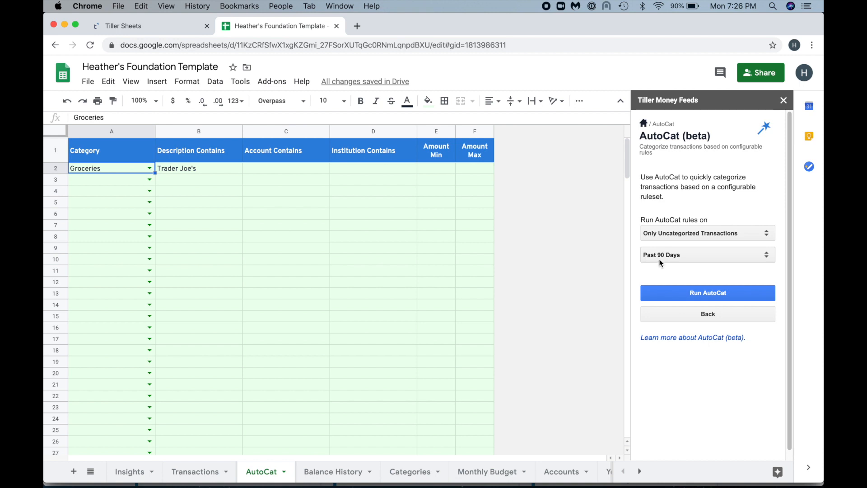
Run AutoCat on only uncategorized transactions from the past 90 days, after viewing the alternative transaction and history options
click(712, 234)
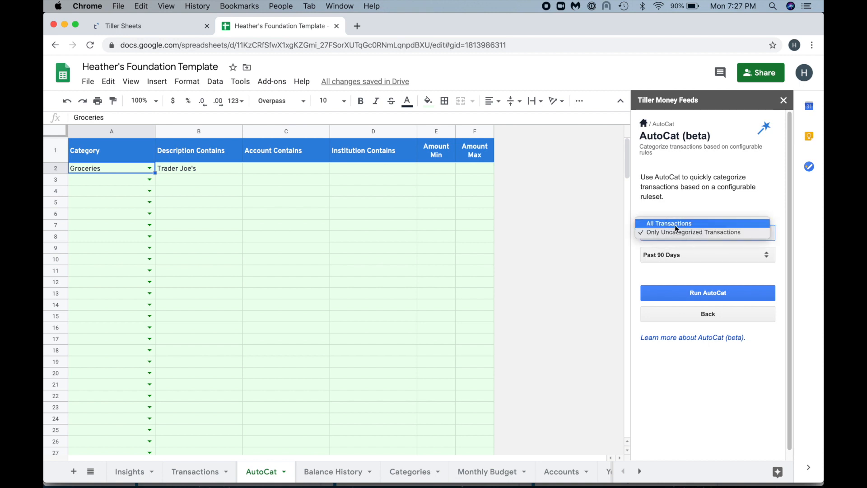
click(673, 247)
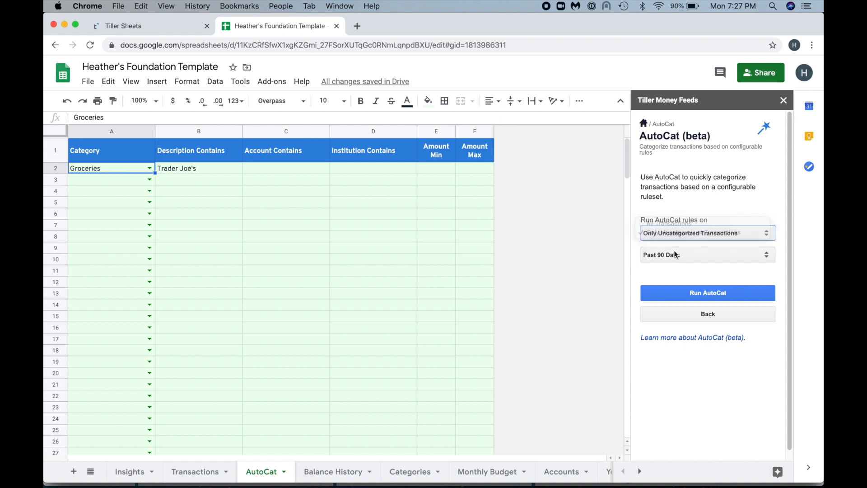
click(674, 251)
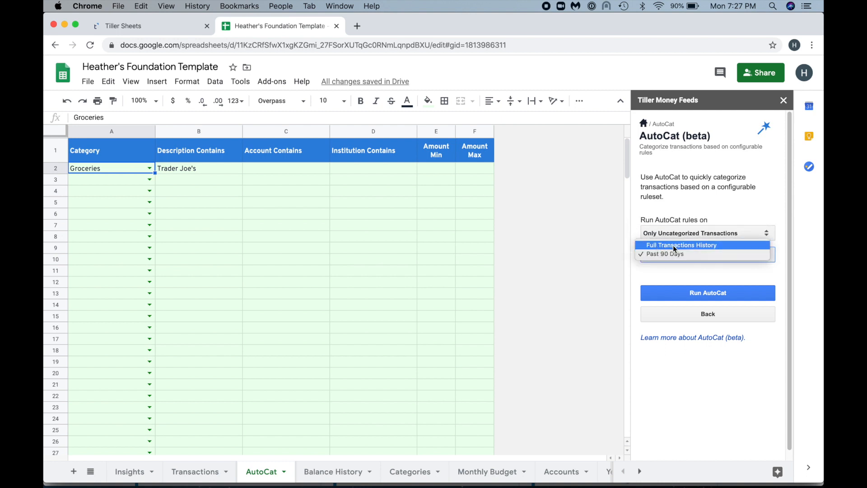
click(682, 255)
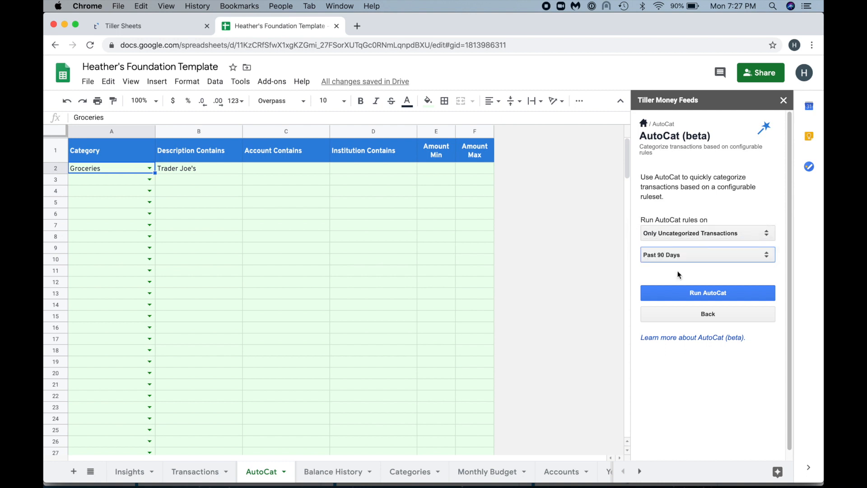
click(659, 254)
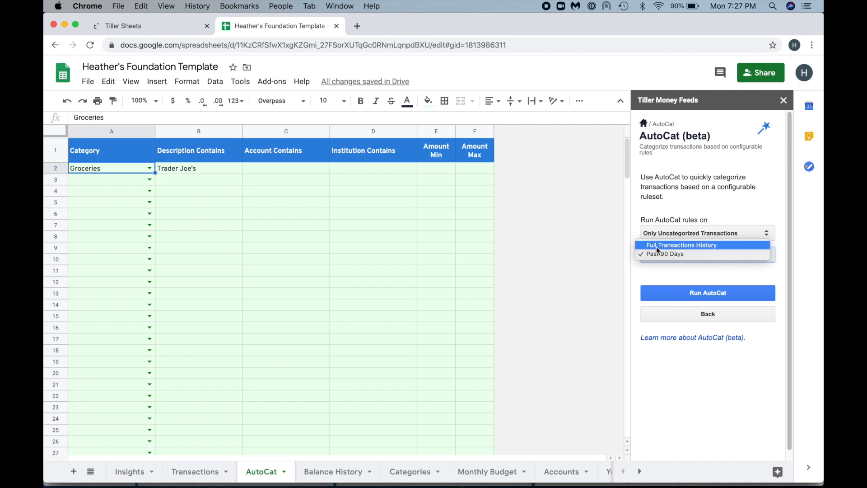
click(656, 267)
click(691, 292)
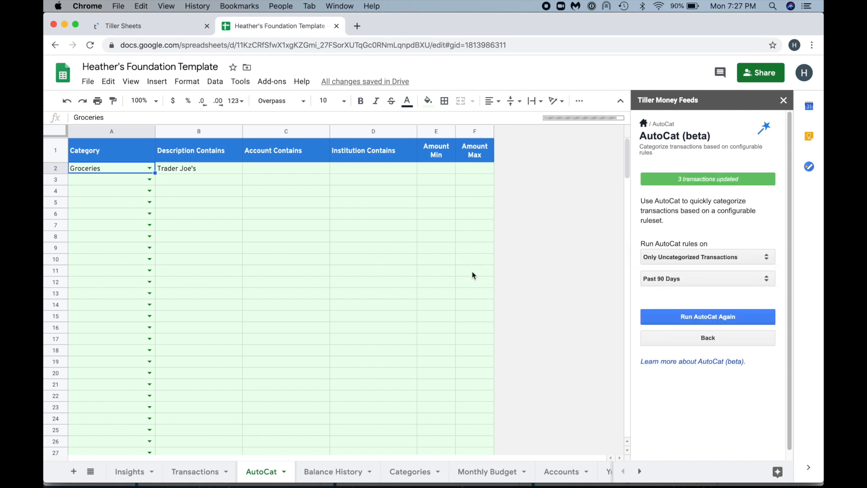
Review the categories of the Trader Joe's and other grocery store rows in the Transactions sheet
click(194, 467)
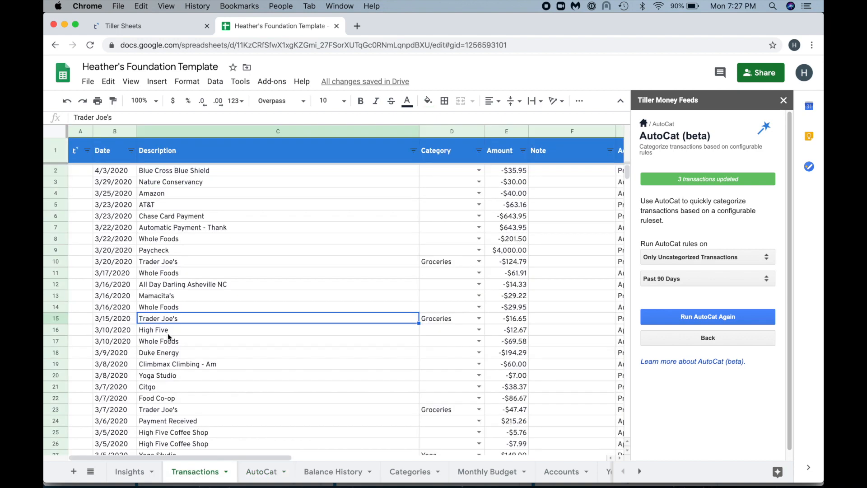
scroll(330, 340, down, 2)
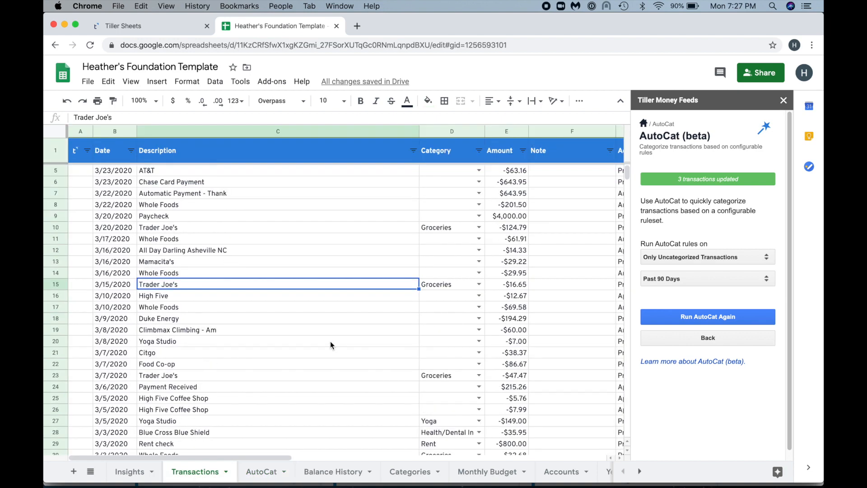
scroll(397, 328, up, 1)
scroll(455, 356, up, 1)
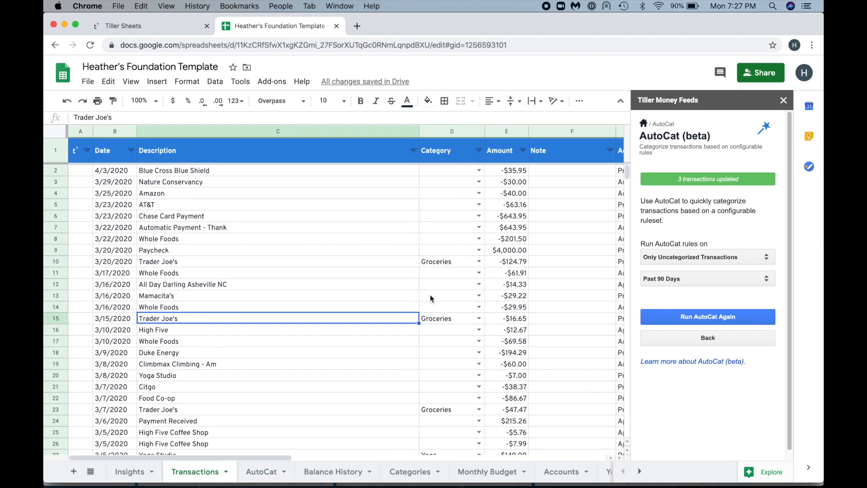
click(261, 471)
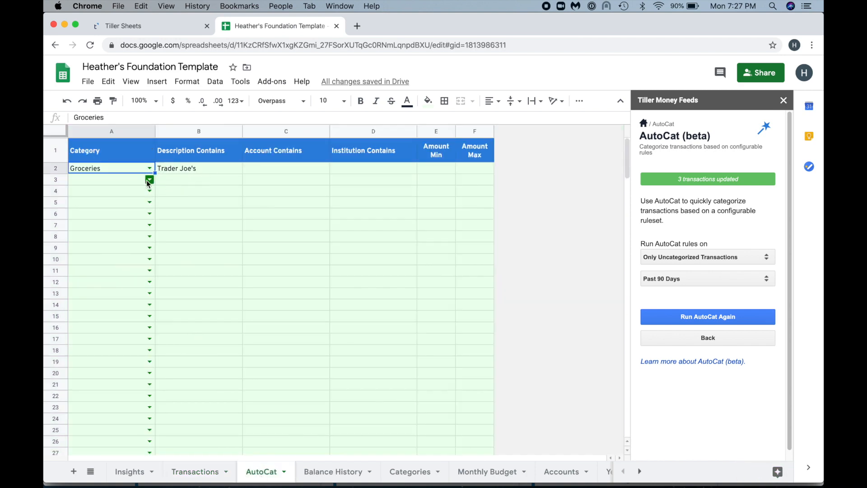
click(191, 470)
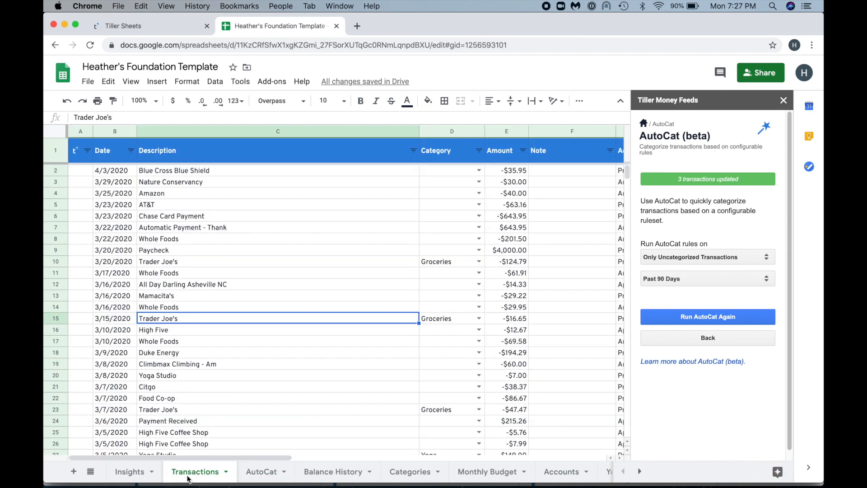
Change the Groceries rule's Description Contains entry in the AutoCat sheet to "Trader Joe's","Whole Foods", each name in quotation marks
click(263, 474)
click(201, 168)
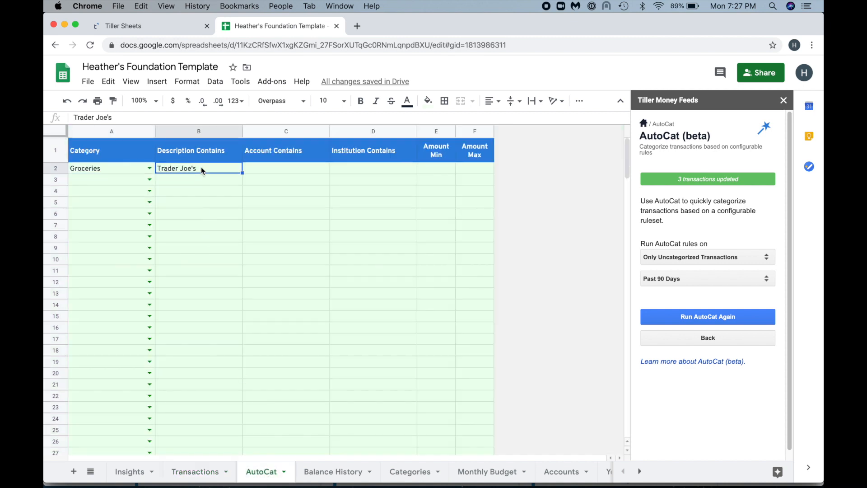
double_click(201, 167)
key(Up)
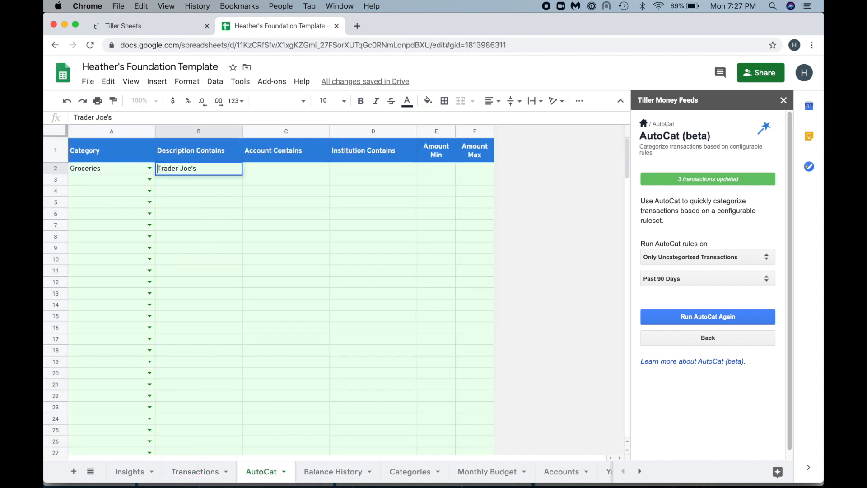
text(")
text(",")
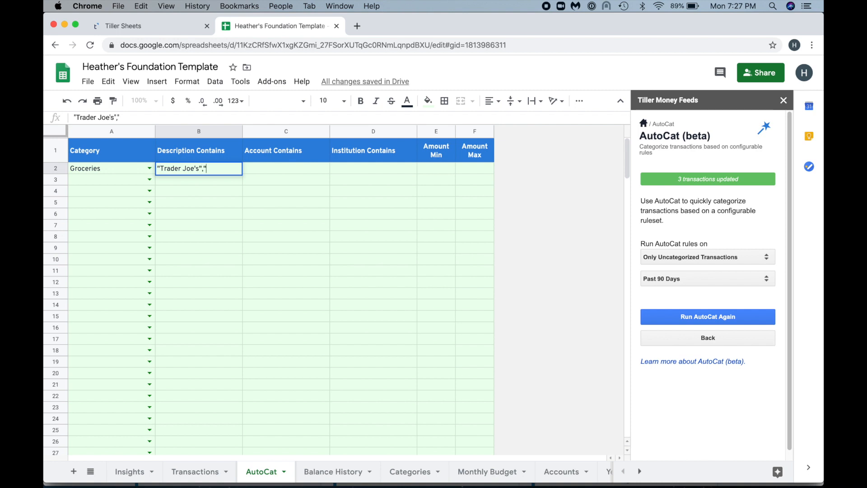
text(Whole Food)
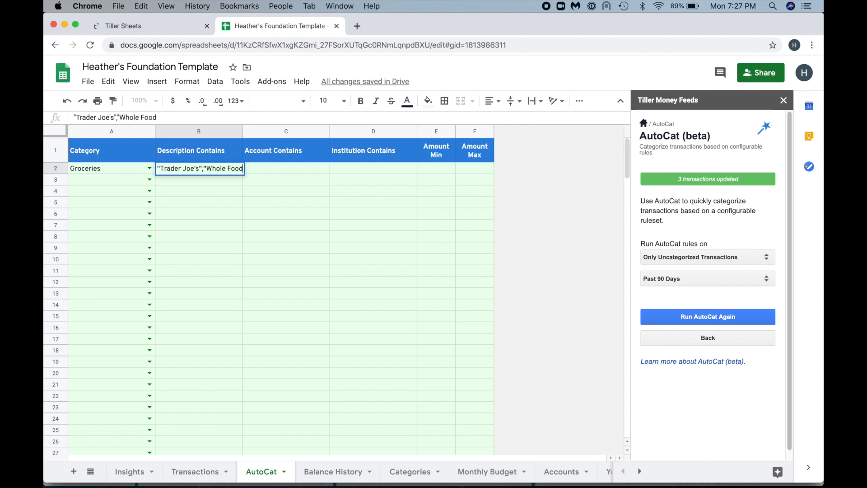
text(s")
key(Return)
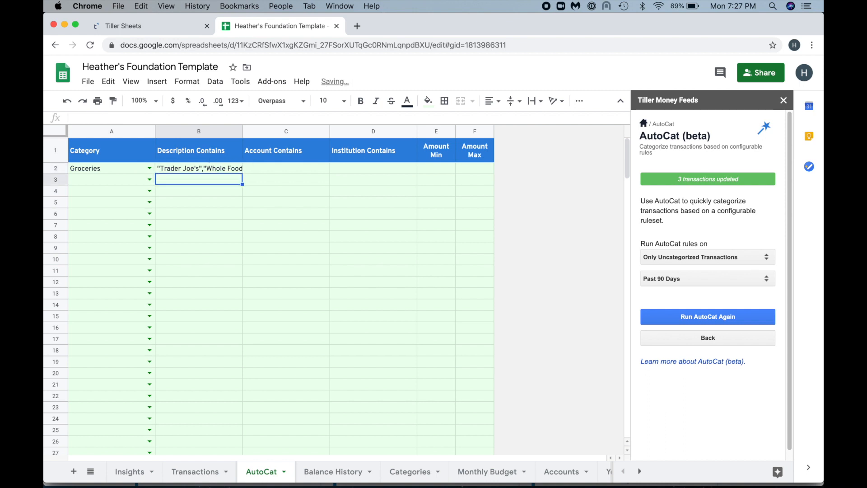
Run AutoCat again with the expanded Groceries rule and check the Whole Foods rows in the Transactions sheet
click(698, 316)
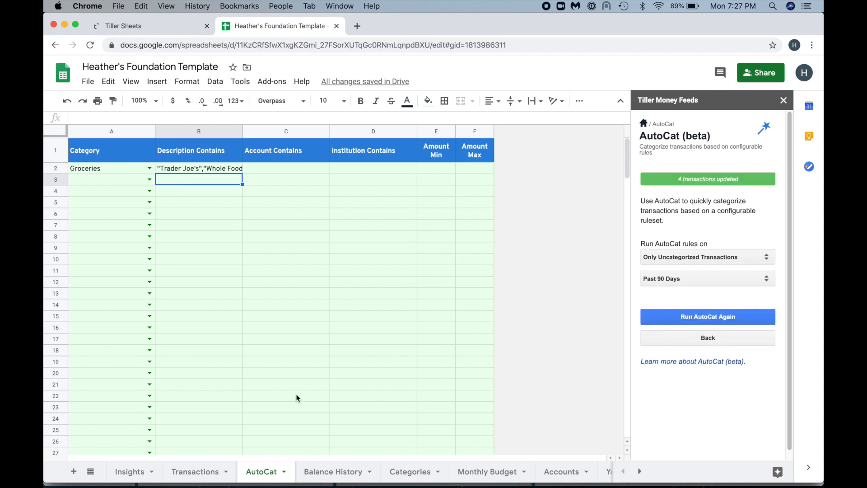
click(186, 471)
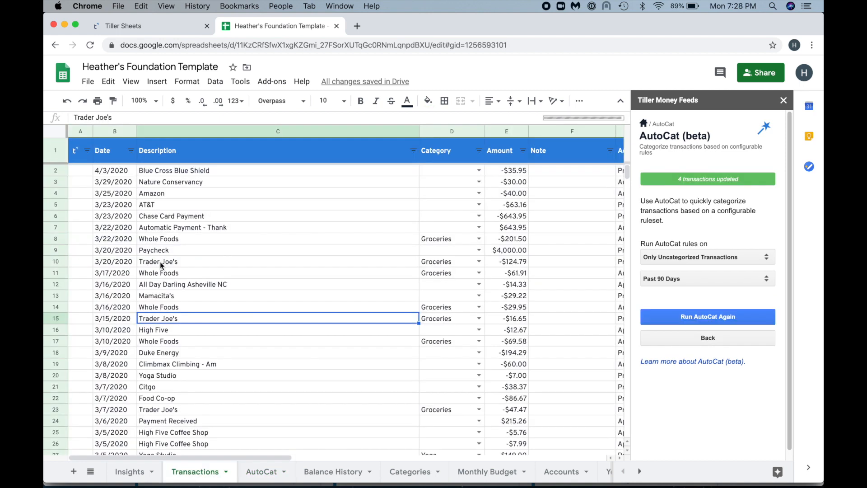
click(162, 274)
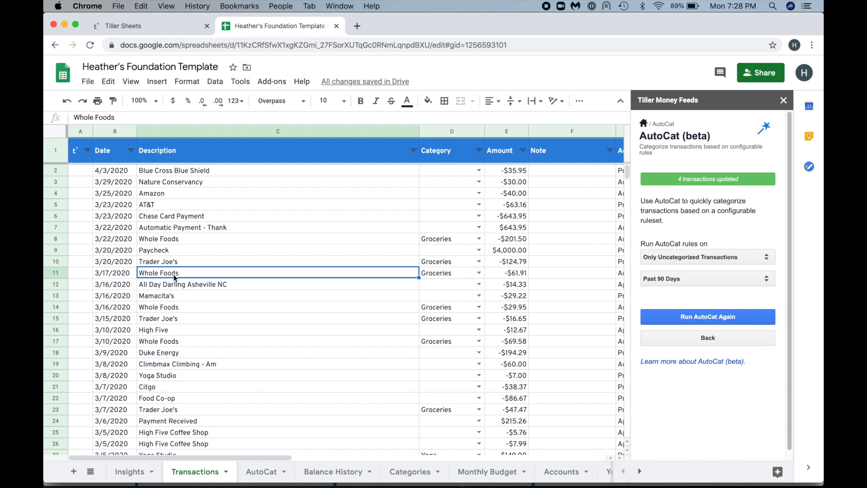
click(261, 471)
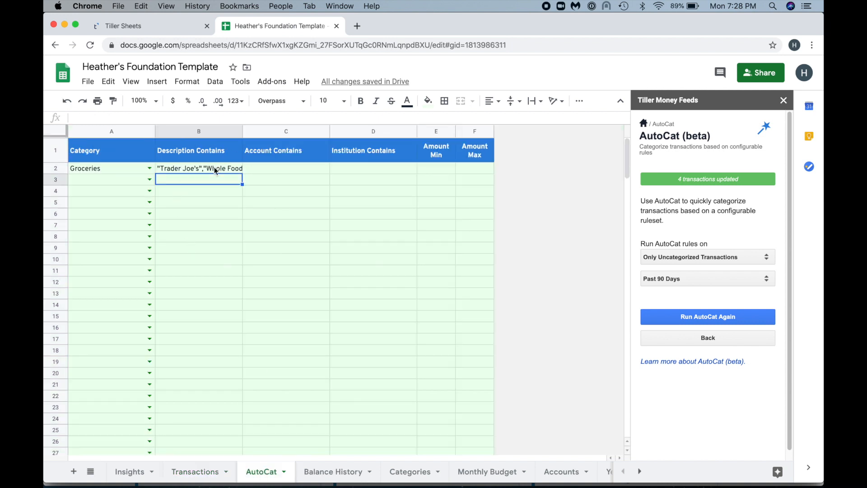
Widen the Description Contains column in the AutoCat sheet to fit its text, and find the High Five Coffee Shop rows in the Transactions sheet
drag(242, 131, 255, 131)
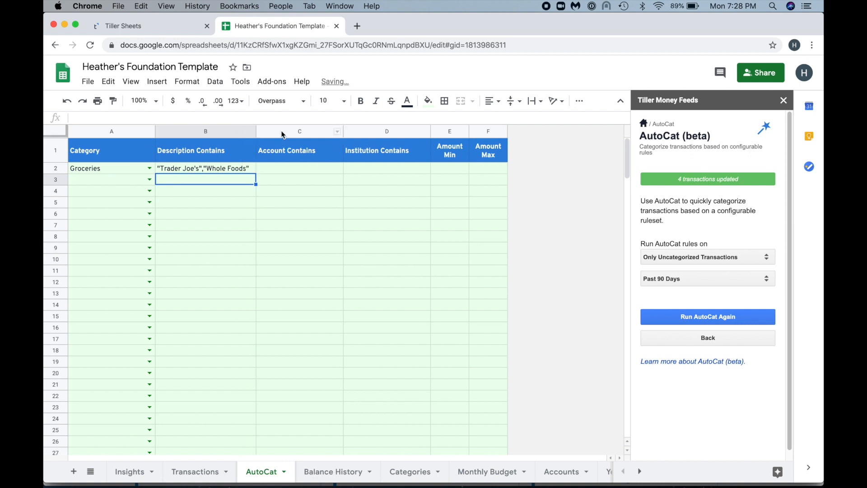
click(189, 478)
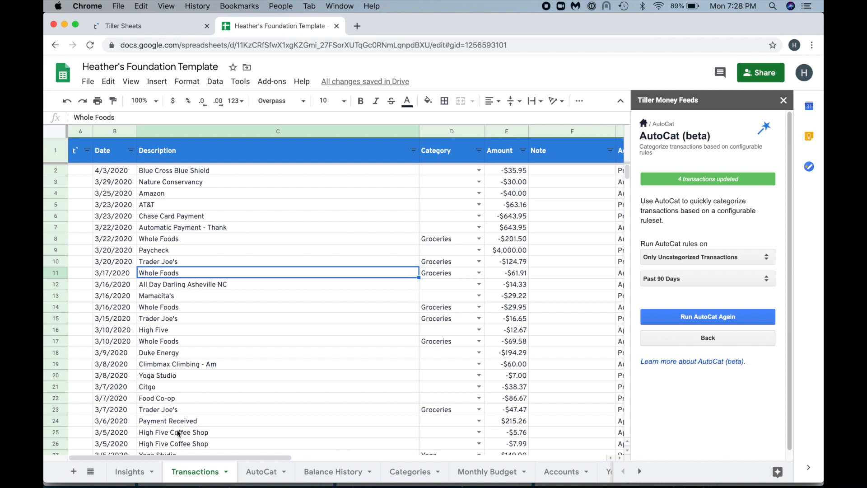
click(178, 432)
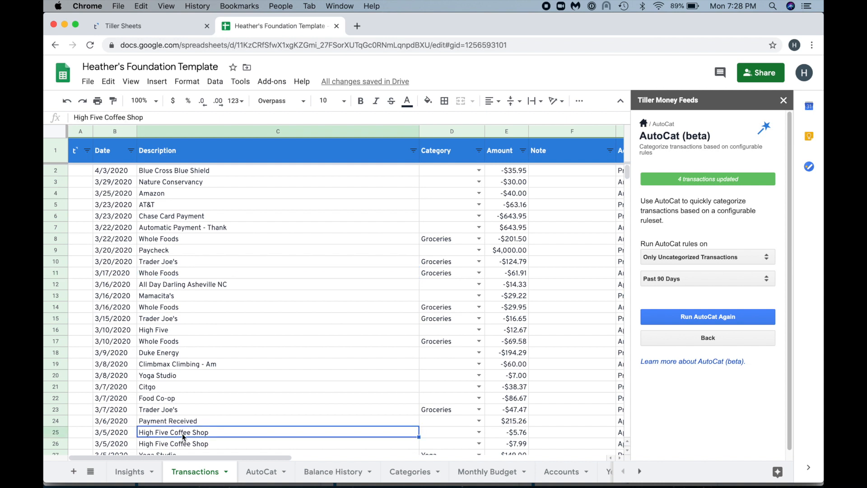
Insert a column before Account Contains in the AutoCat sheet and give it the header "Description"
click(262, 473)
click(286, 130)
right_click(287, 130)
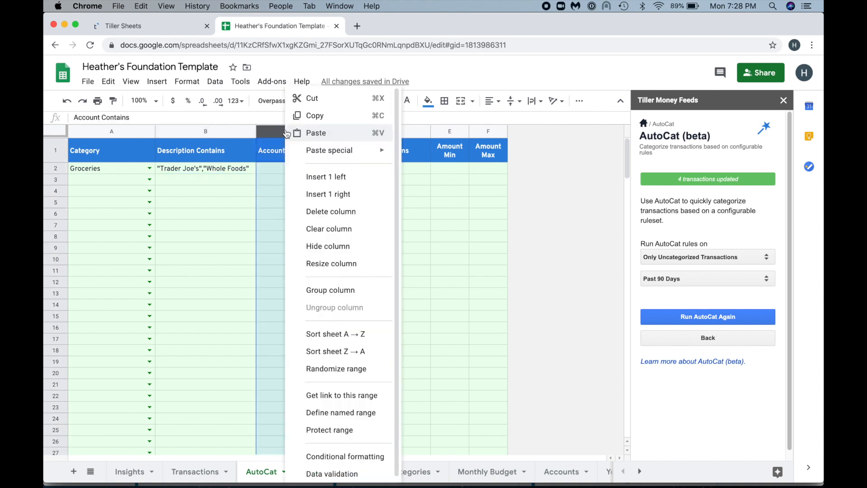
click(304, 177)
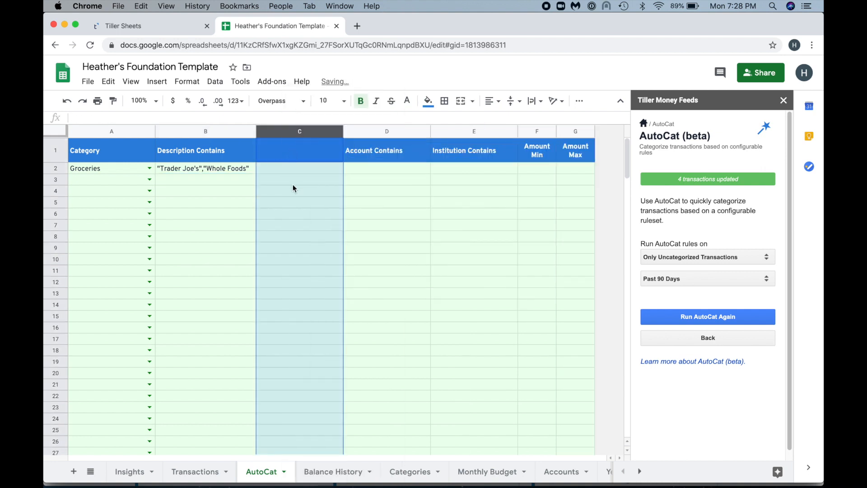
click(292, 182)
click(283, 150)
text(Description)
key(Return)
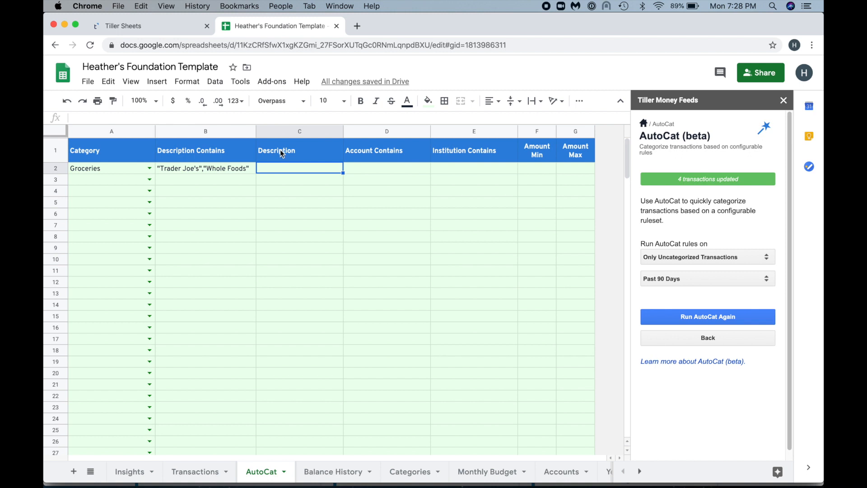
Add a Coffee rule in row 3 with High Five as both its Description Contains text and its replacement Description
click(283, 131)
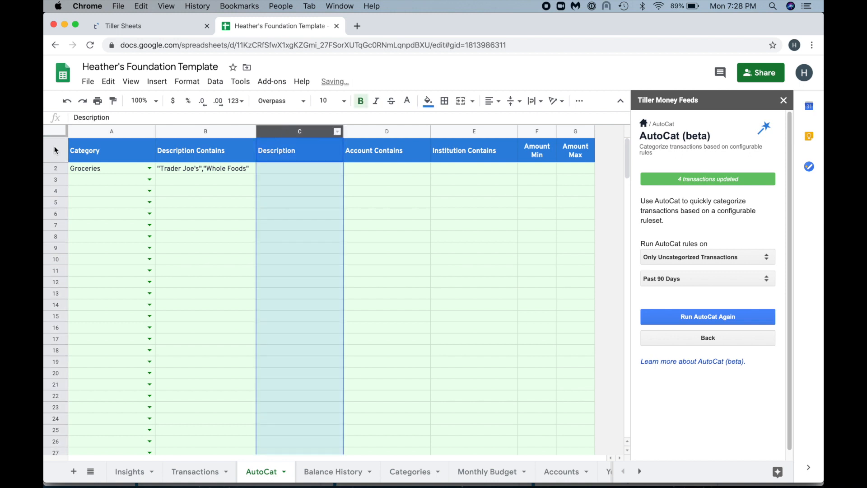
click(85, 132)
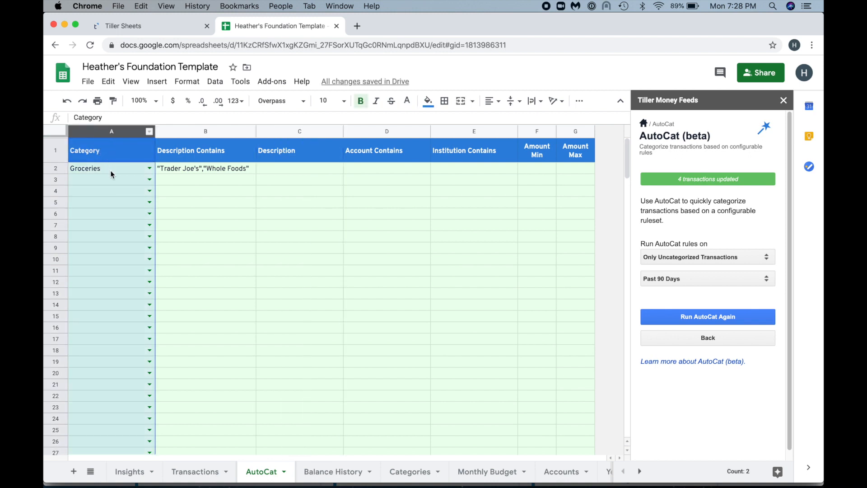
click(294, 169)
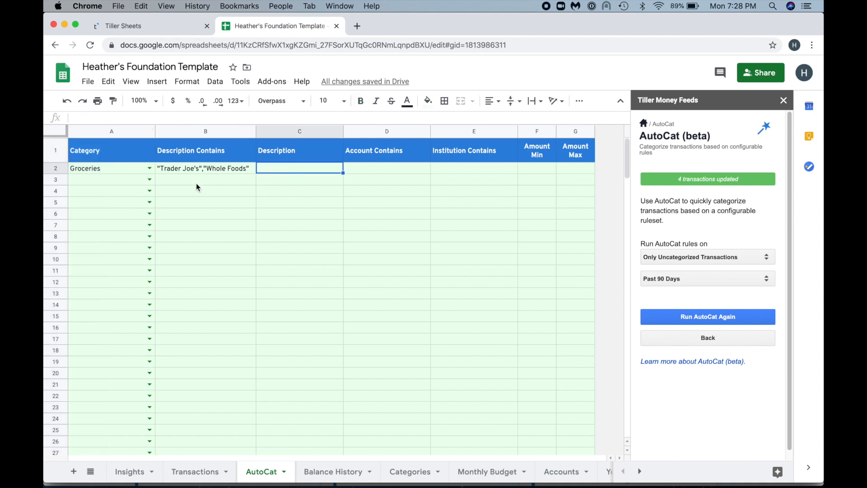
click(109, 182)
double_click(109, 184)
text(co)
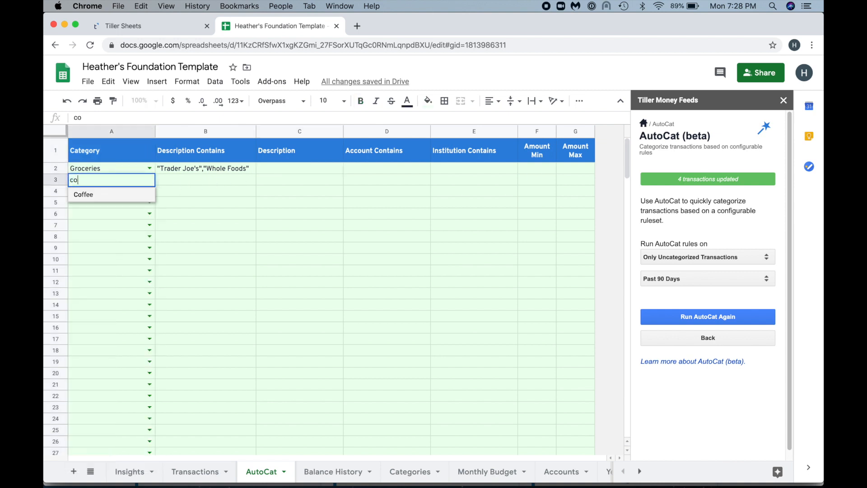
click(119, 195)
key(Tab)
text(High Five)
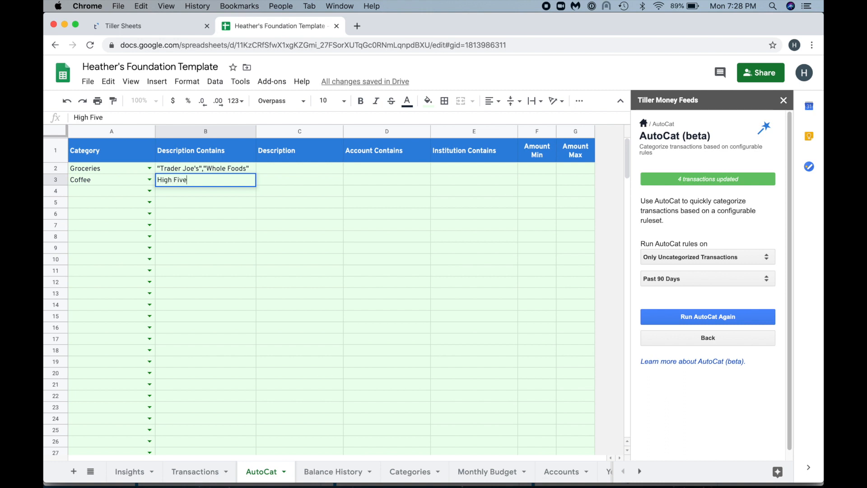
key(Tab)
text(High Five)
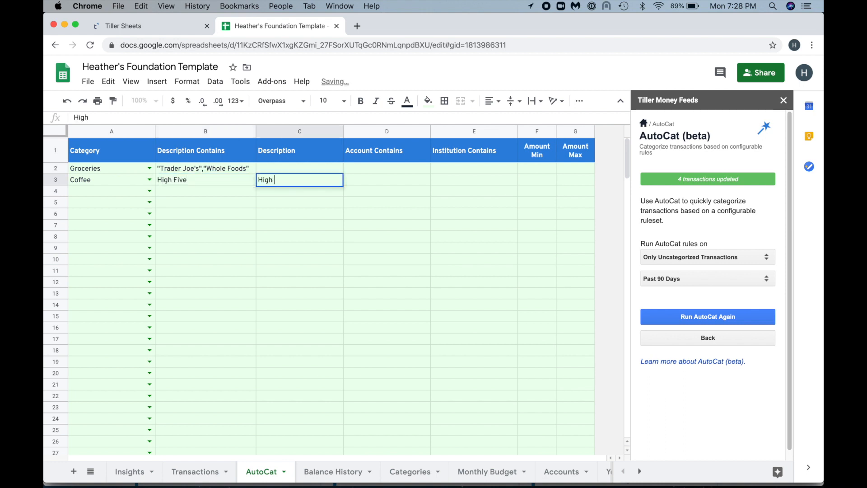
key(Return)
Run AutoCat again with the Coffee rule and check the descriptions and categories of the High Five rows in the Transactions sheet
click(688, 318)
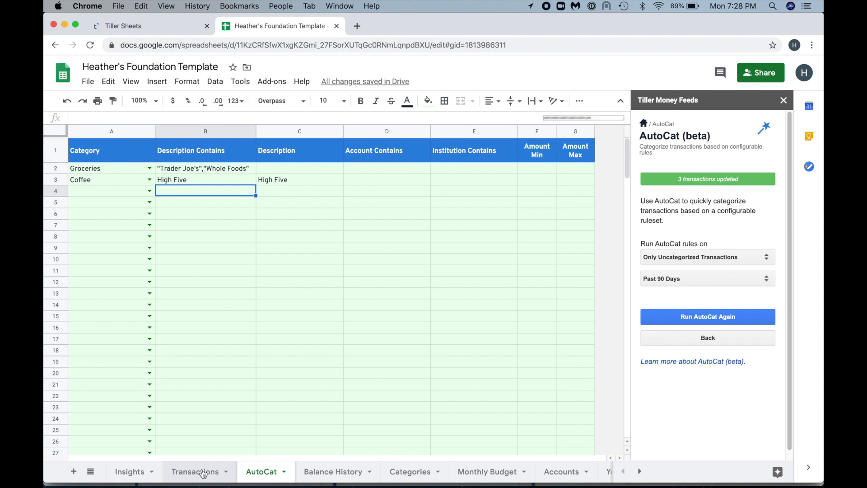
click(203, 472)
drag(443, 435, 439, 444)
drag(166, 434, 165, 440)
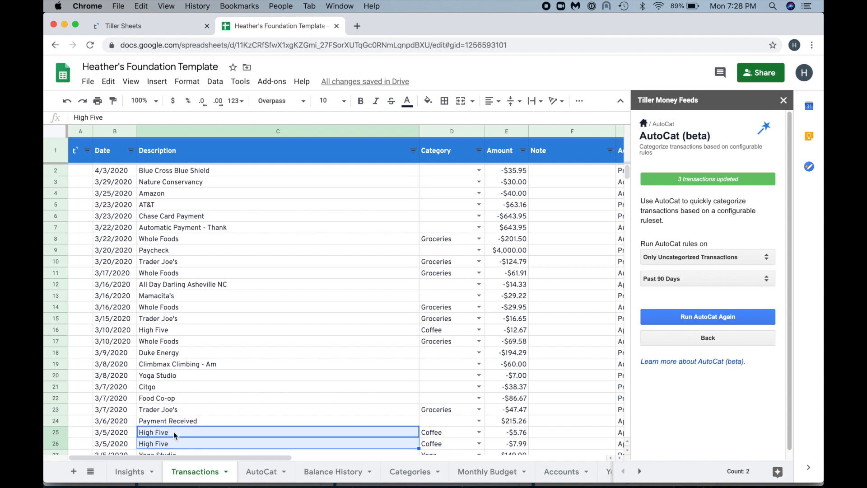
Examine the Note column in the Transactions sheet and the Description Contains, Amount Min and Amount Max columns in the AutoCat sheet
click(563, 131)
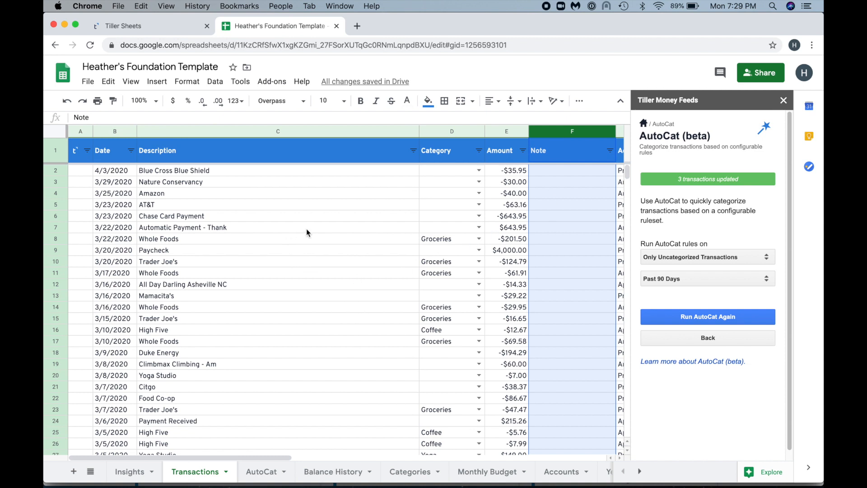
click(261, 472)
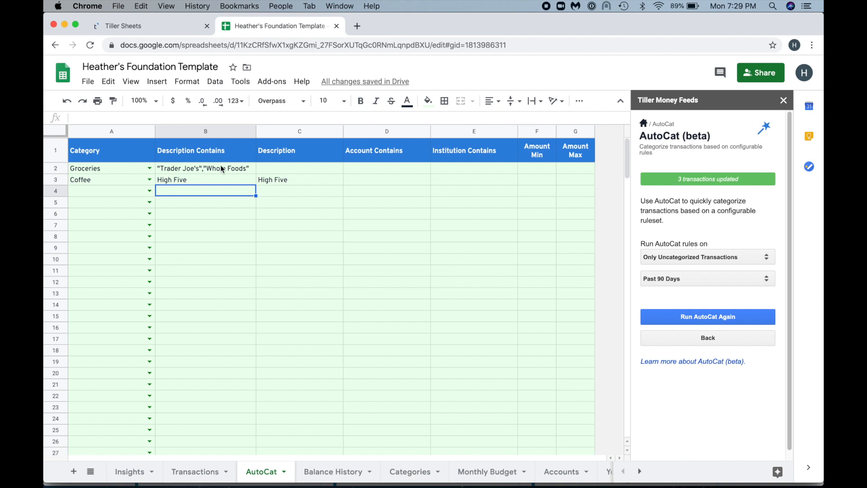
click(203, 131)
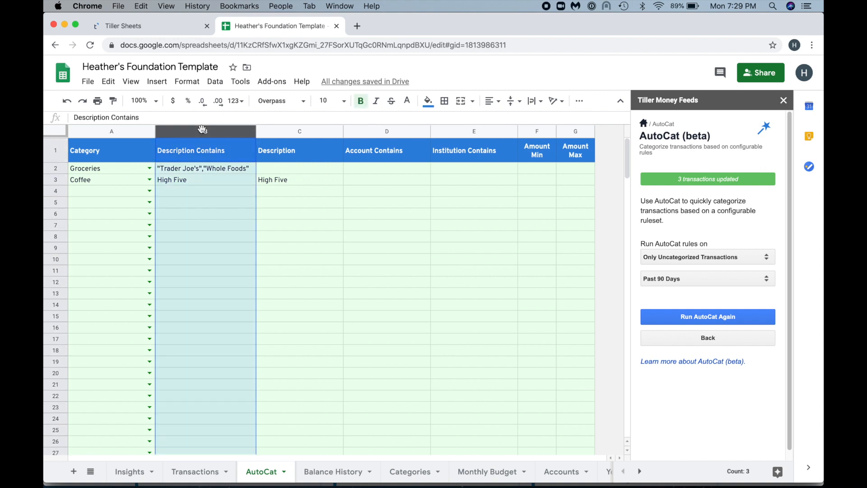
click(208, 156)
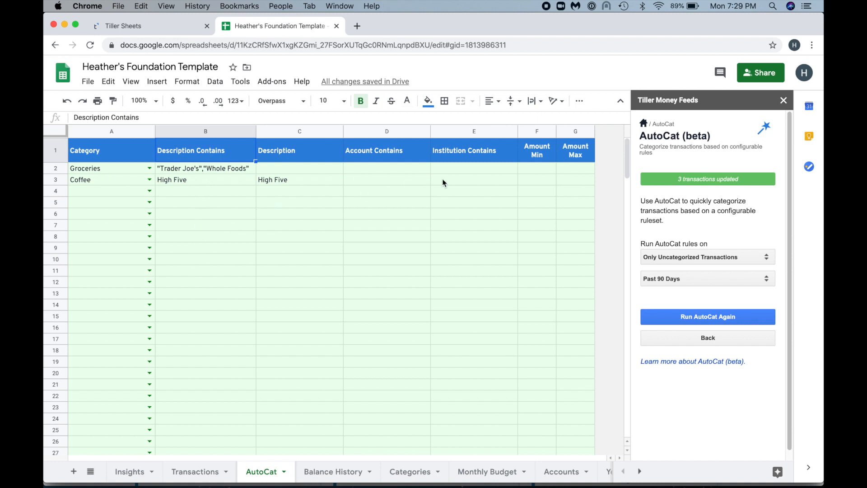
click(546, 167)
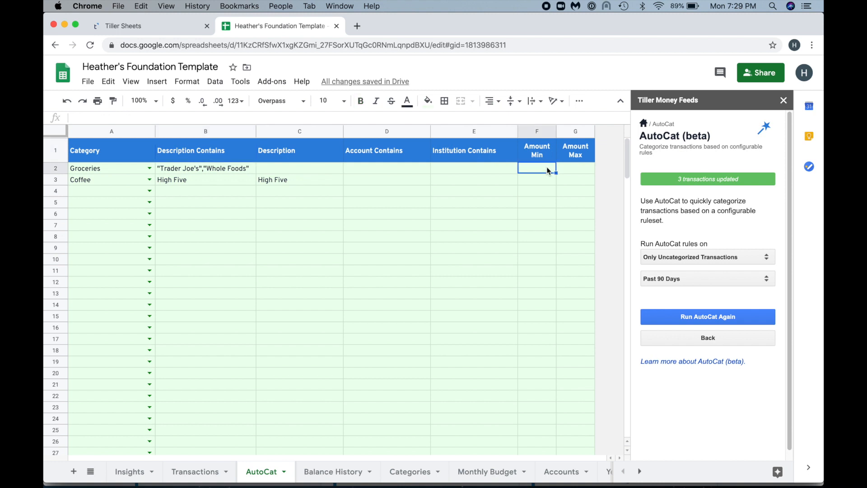
click(576, 168)
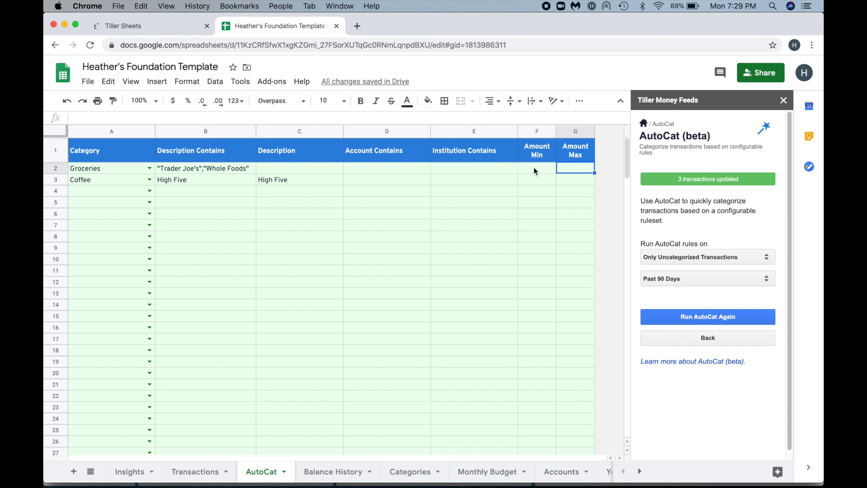